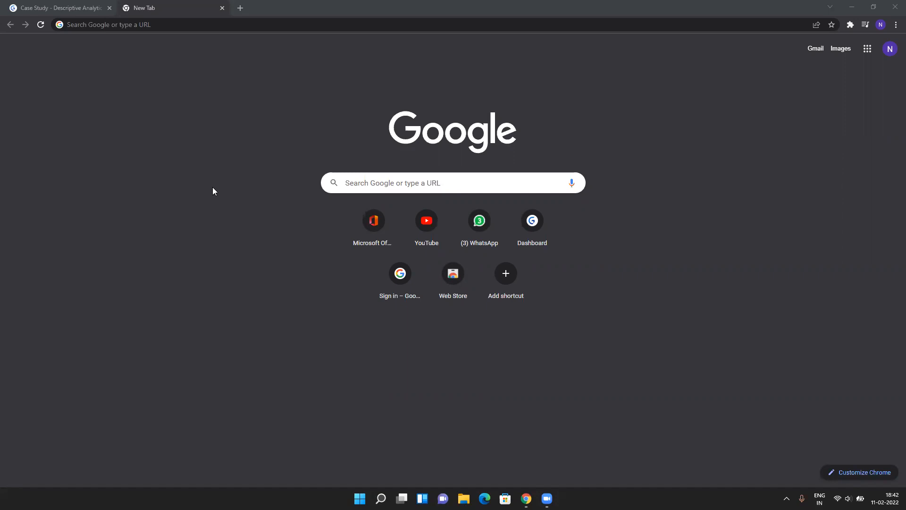
Search Google for 'anaconda download' from Chrome's address bar, fixing the typo first.
click(155, 26)
text(a)
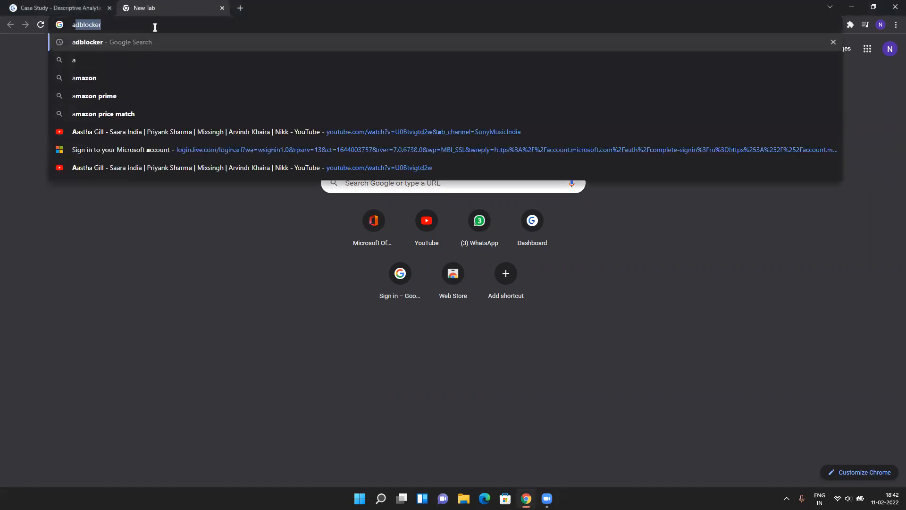
text(naconda donwn)
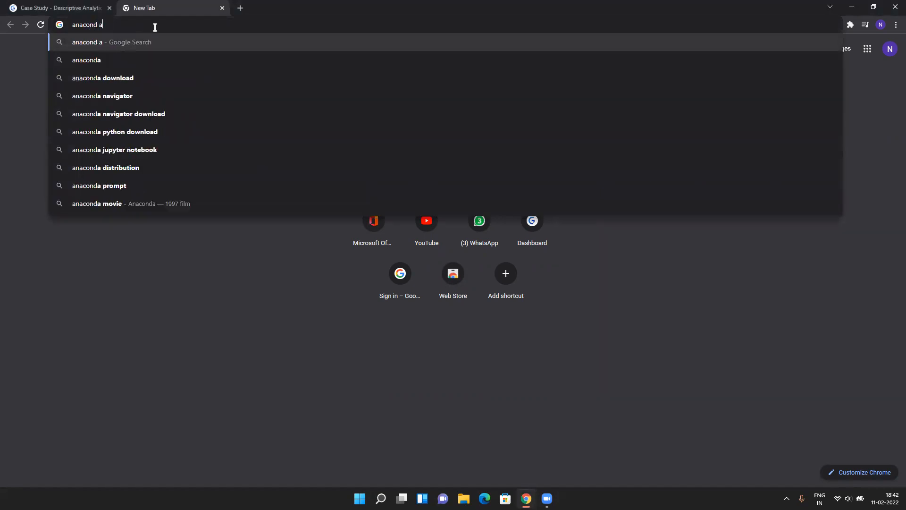
key(BackSpace)
key(BackSpace)
key(BackSpace)
text(wnload)
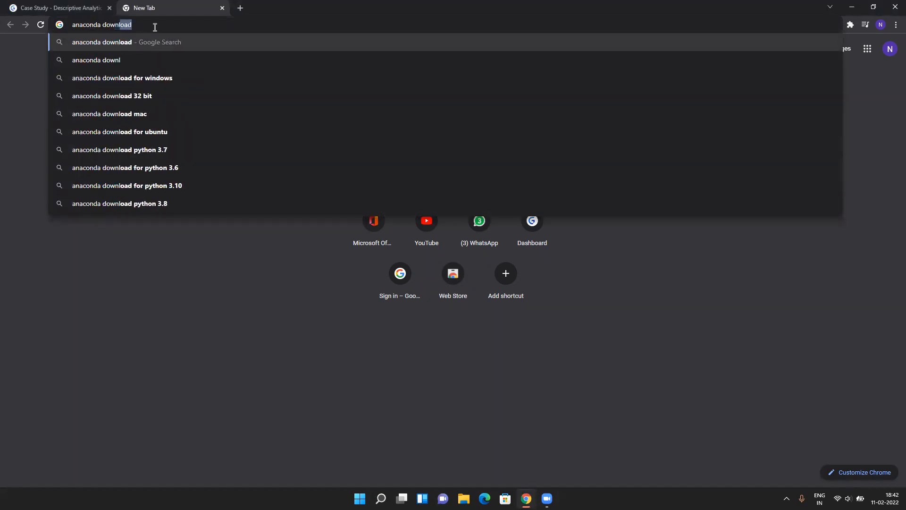
key(Return)
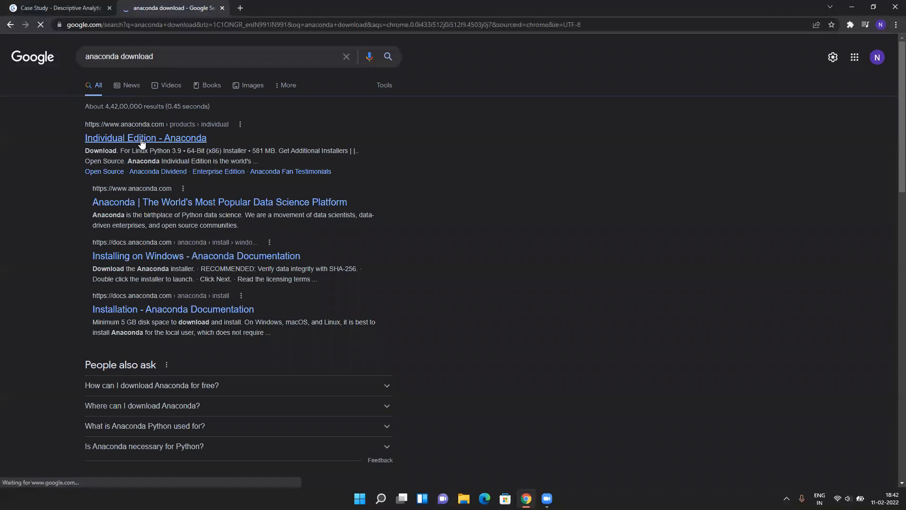
Download the Windows Anaconda3-2021.11 installer from the Individual Edition page and dismiss the sign-up popup.
click(144, 139)
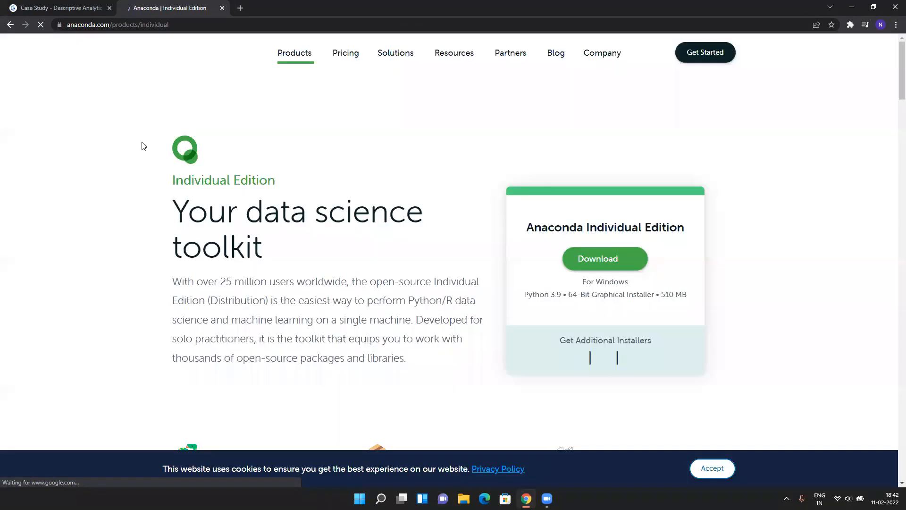
click(603, 261)
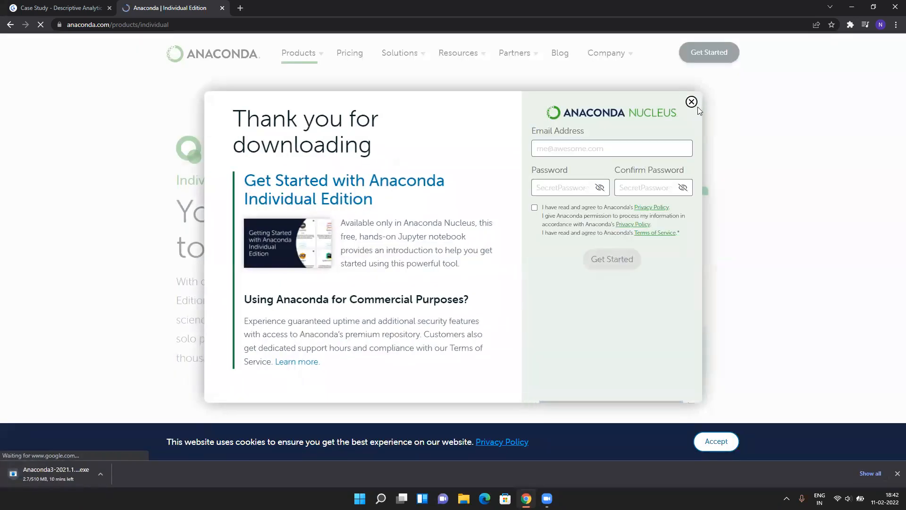
click(692, 102)
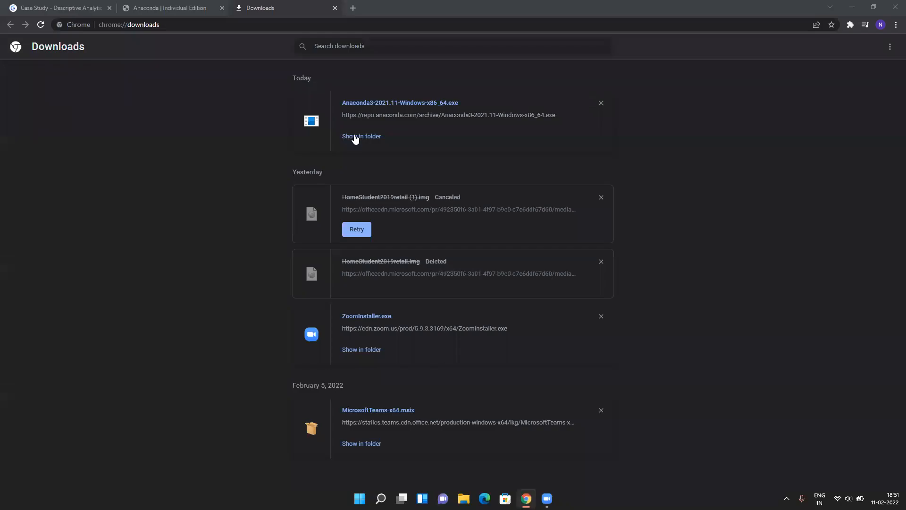
Reveal the Anaconda3 download in the Downloads folder and run the installer.
click(355, 137)
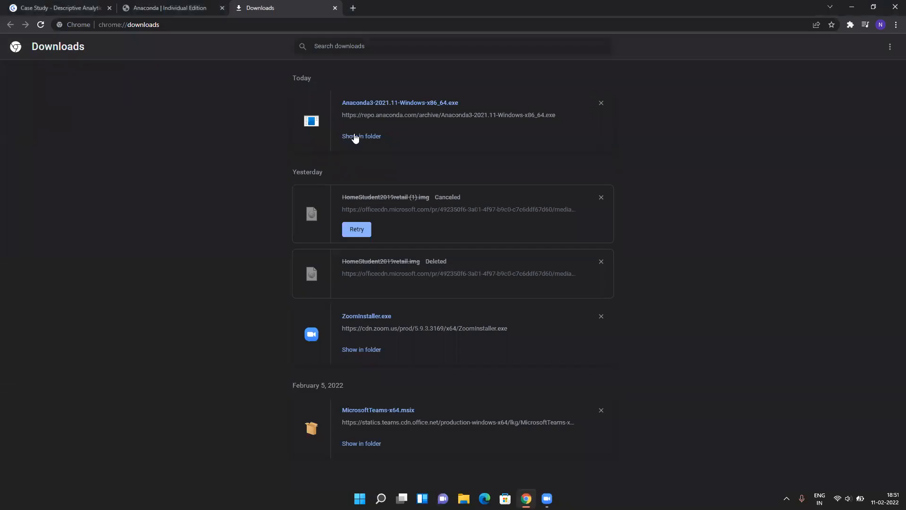
double_click(121, 98)
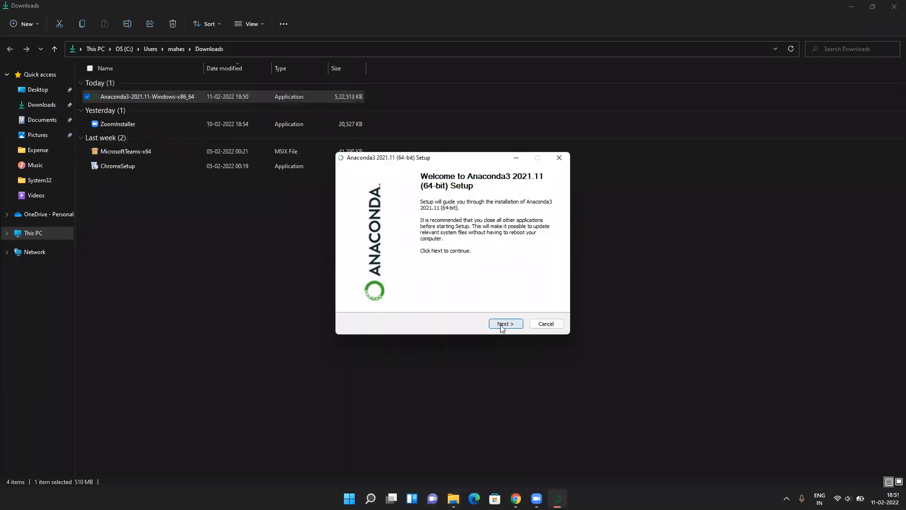
Accept the licence agreement and choose the All Users installation type.
click(503, 325)
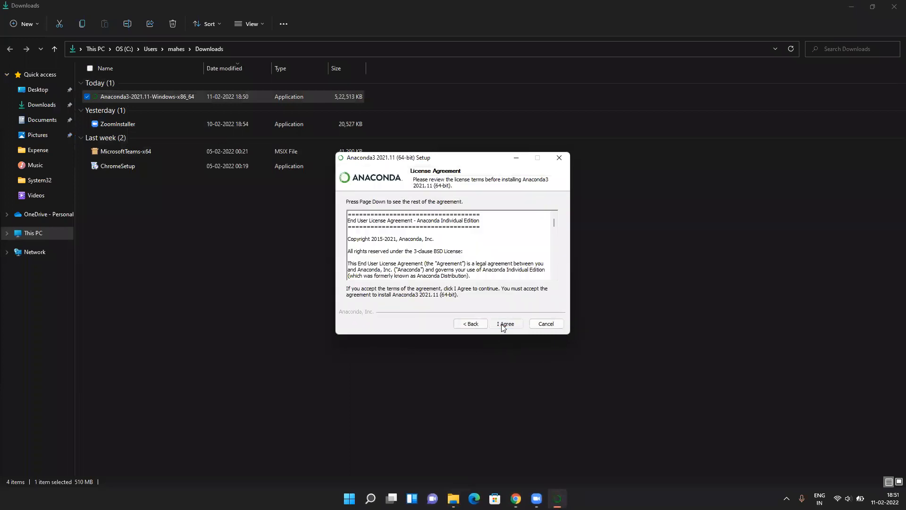
click(504, 325)
click(385, 253)
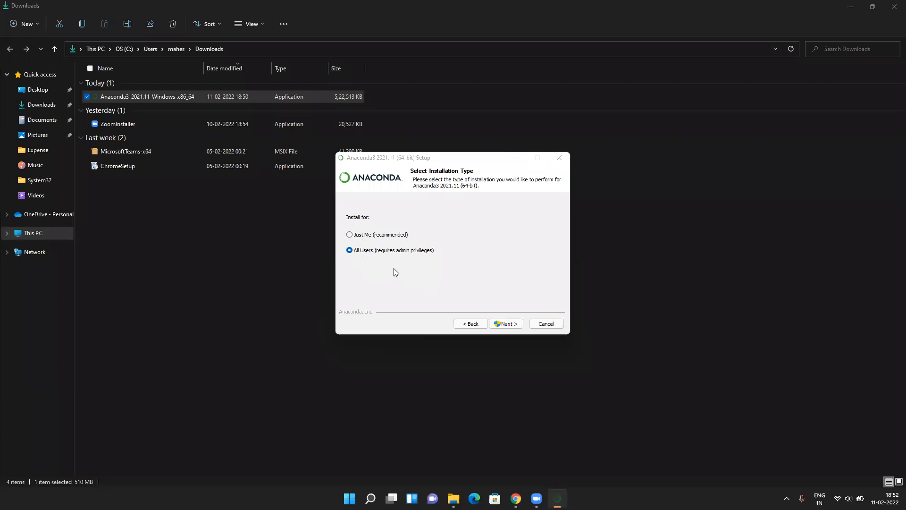
click(505, 322)
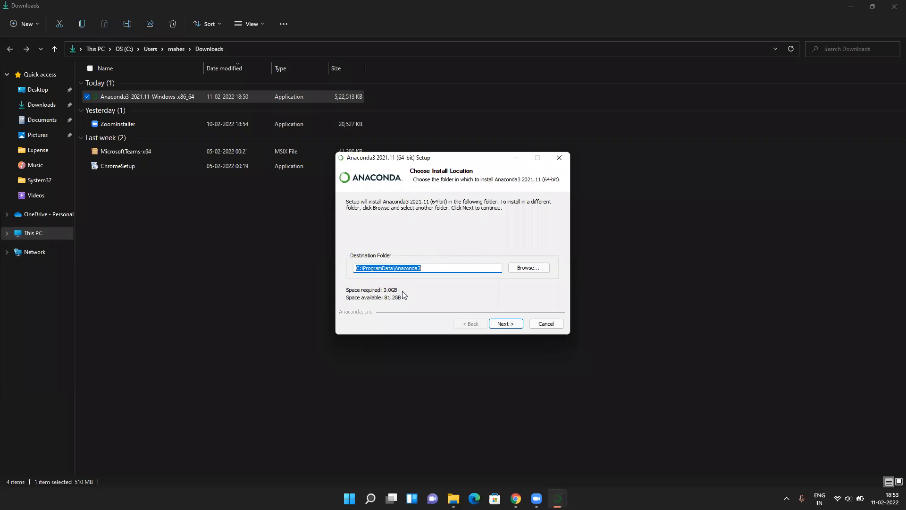
Create an Installations folder on New Volume (D:) and set D:\Installations as the destination.
click(529, 267)
click(412, 243)
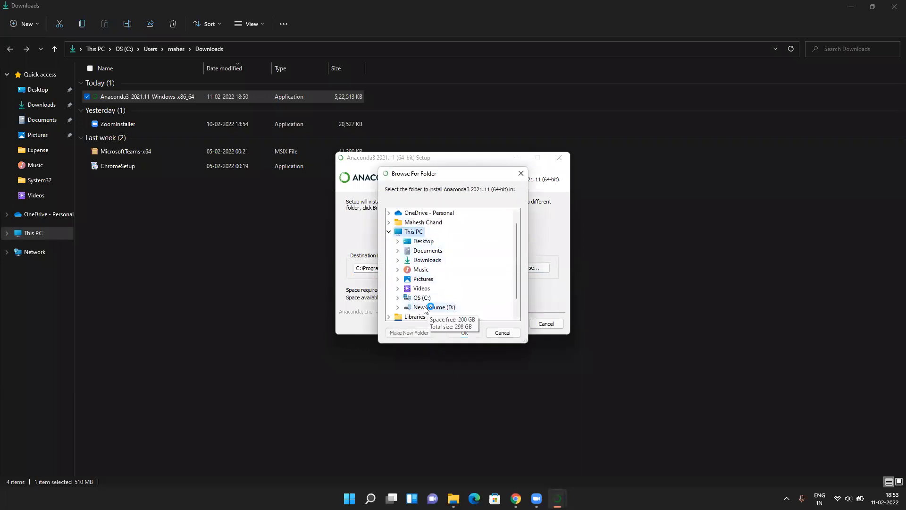
click(427, 307)
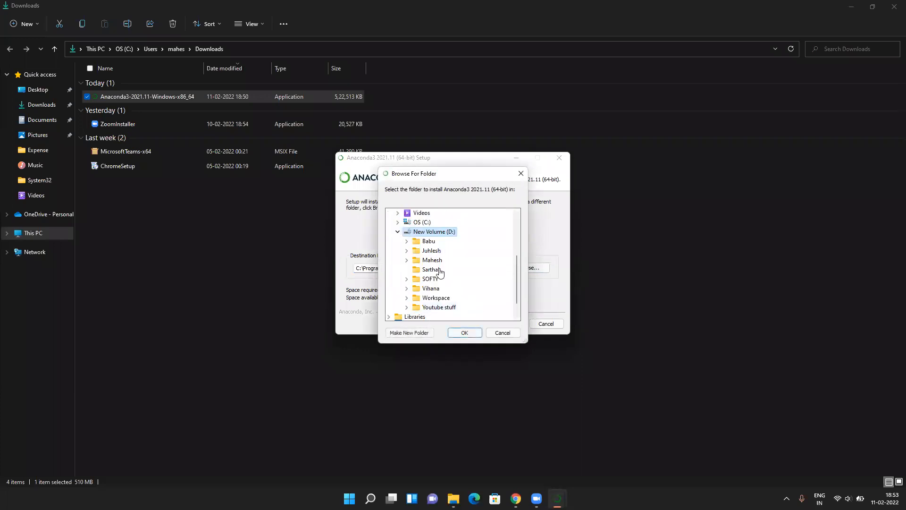
click(407, 333)
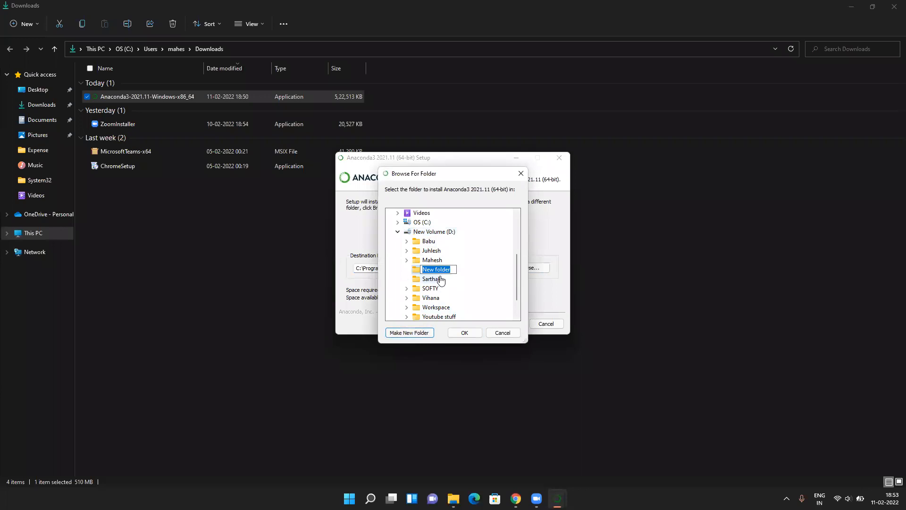
text(Installations)
key(Return)
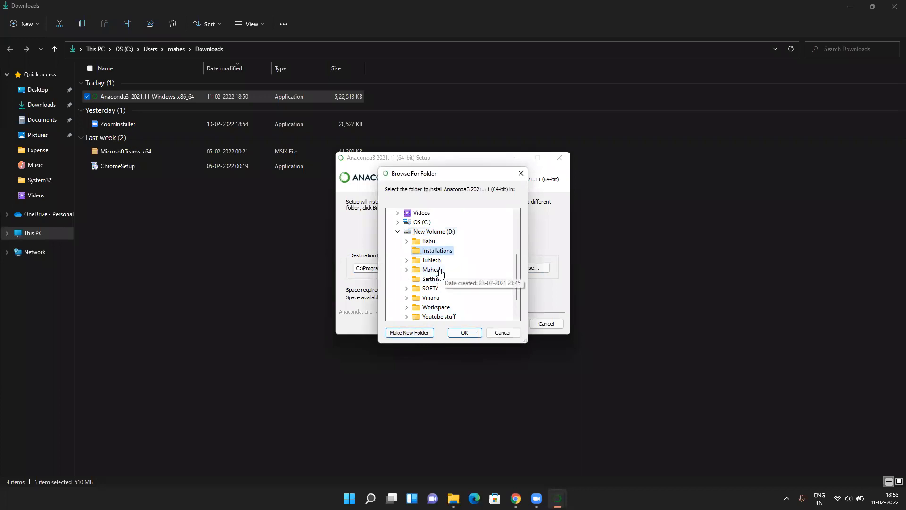
click(465, 333)
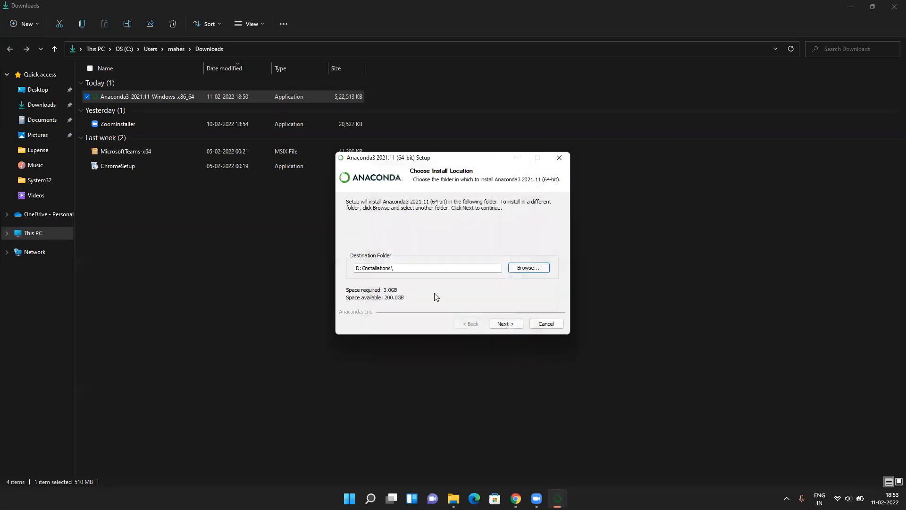
Leave 'Add Anaconda3 to the system PATH' unticked, keep Python 3.9 registration, and install.
click(506, 324)
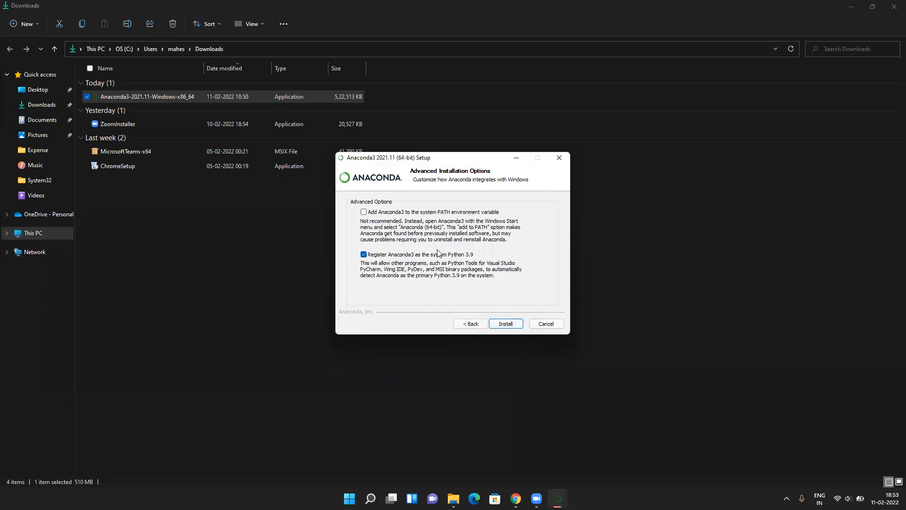
click(369, 213)
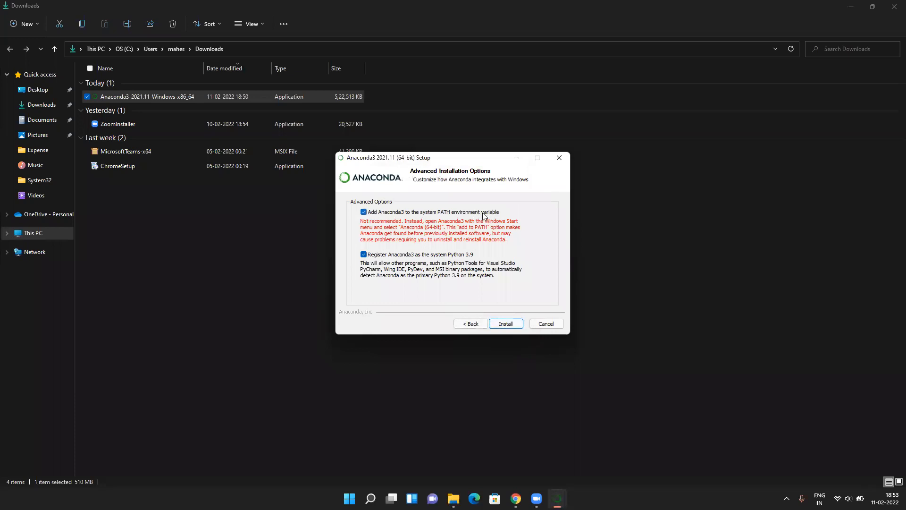
click(364, 212)
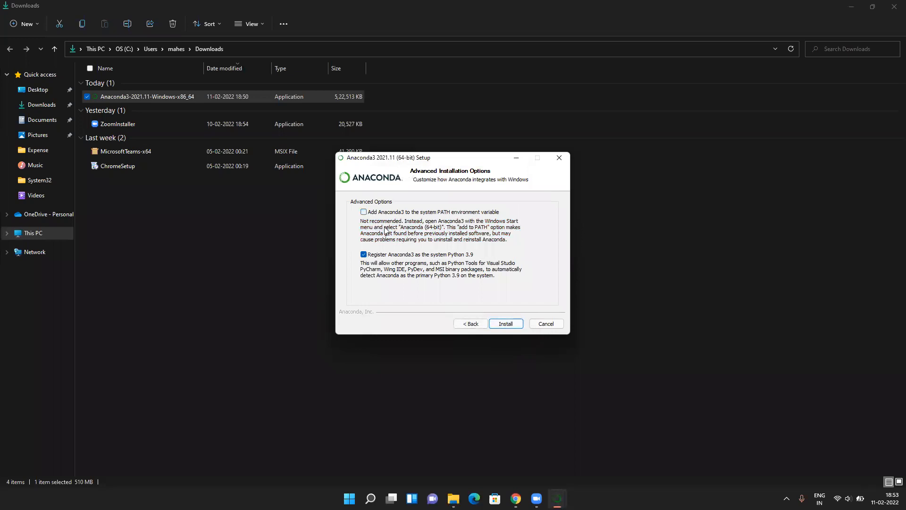
click(506, 324)
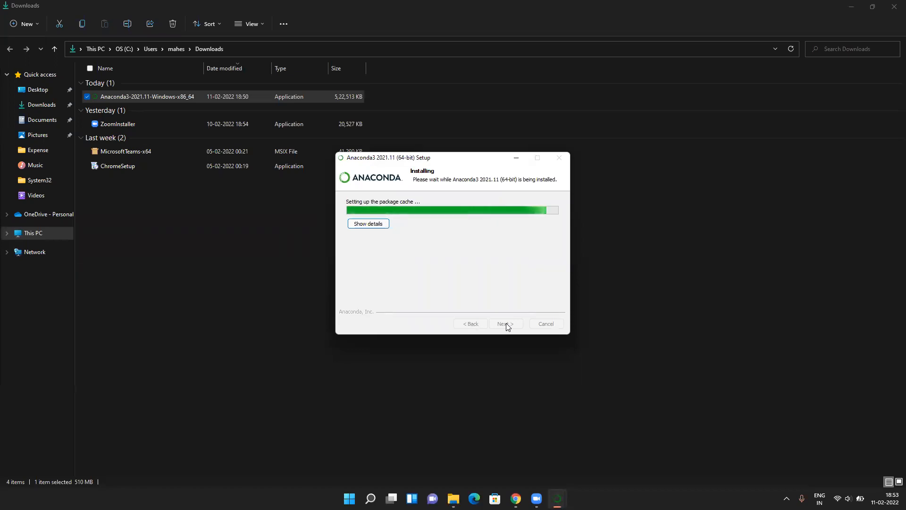
Show the installation details and continue past the completed install and the PyCharm page.
click(368, 223)
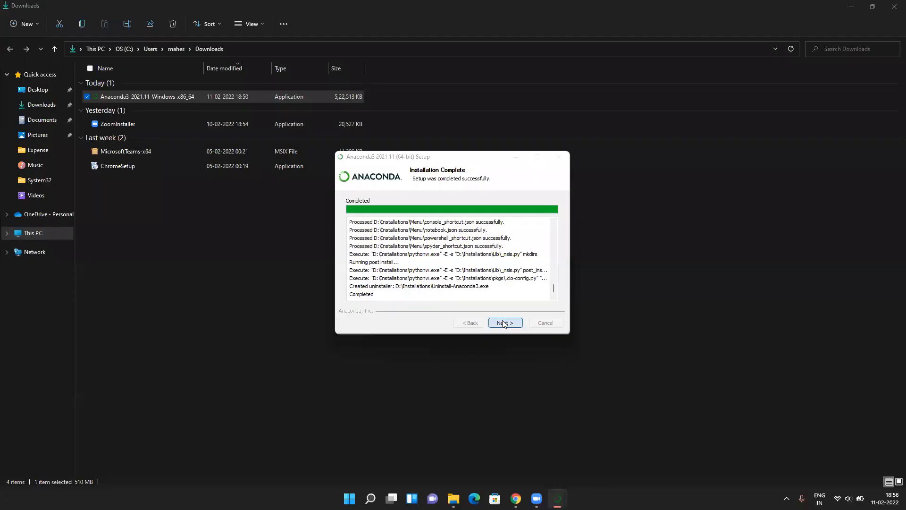
click(503, 324)
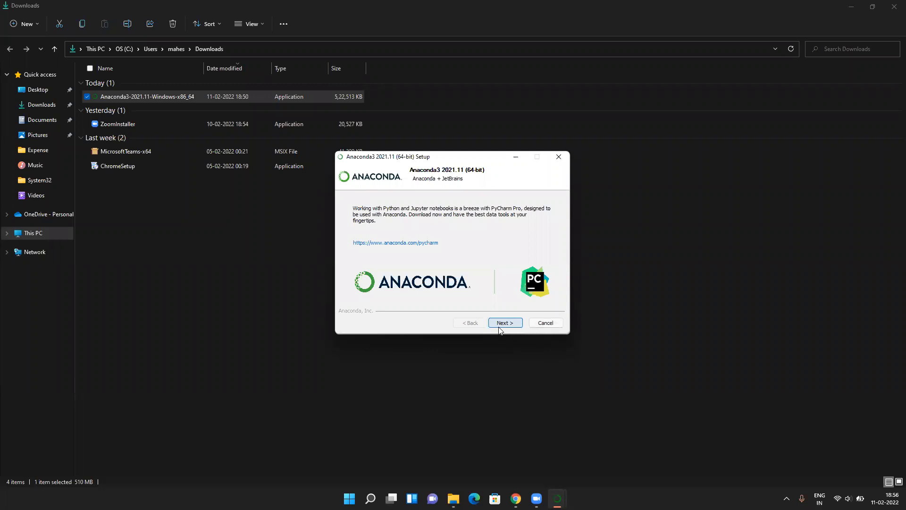
click(504, 323)
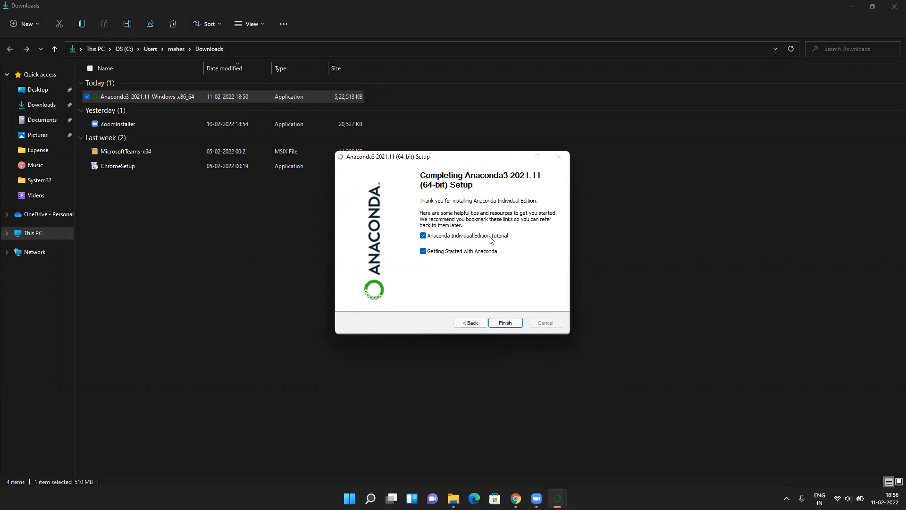
Untick the Individual Edition tutorial and Getting Started options, then finish the setup.
click(423, 236)
click(423, 251)
click(505, 322)
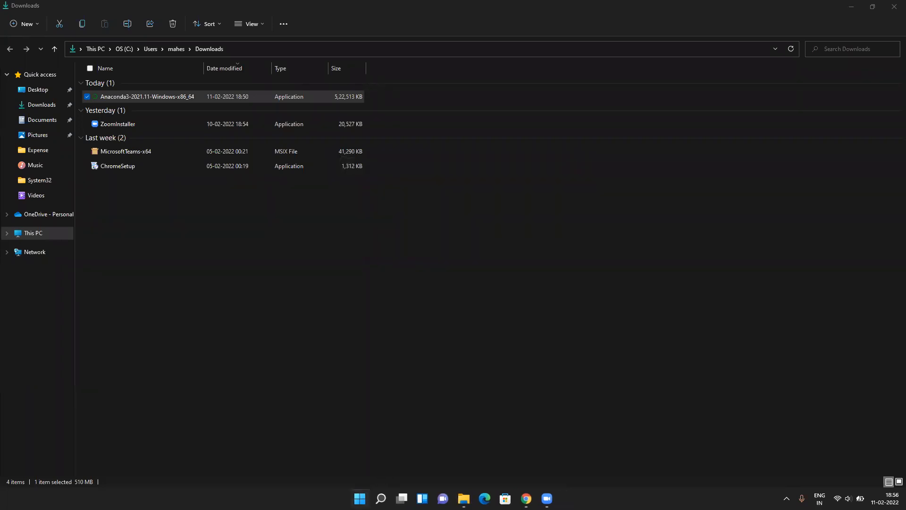
Search the Start menu for 'ana' and open Anaconda Navigator (Installations).
click(361, 498)
click(380, 161)
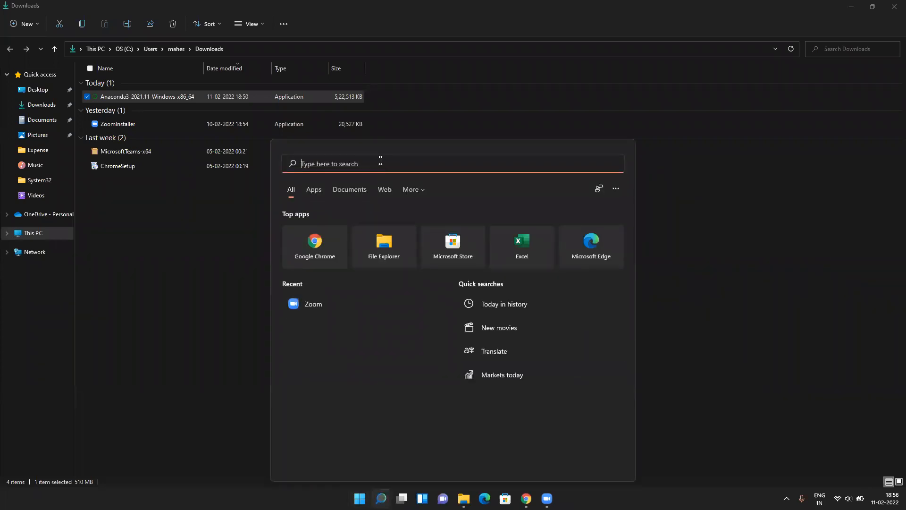
text(ana)
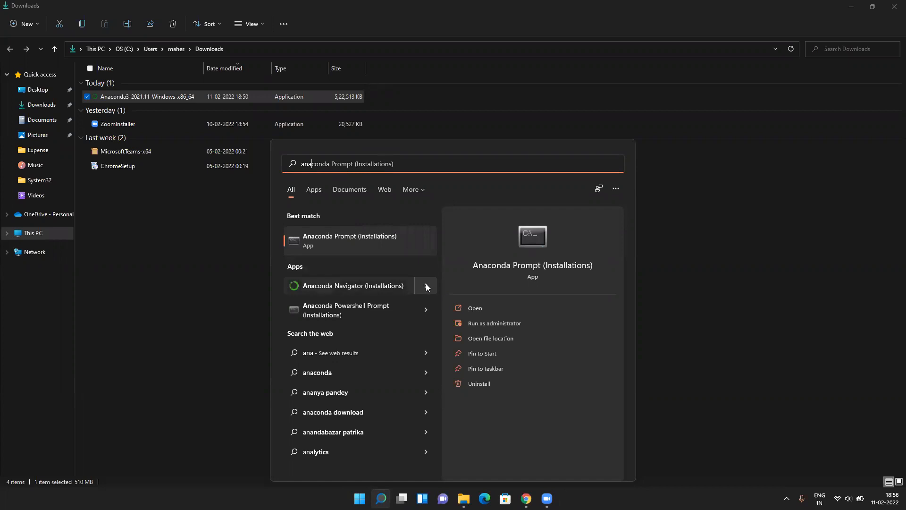
click(376, 285)
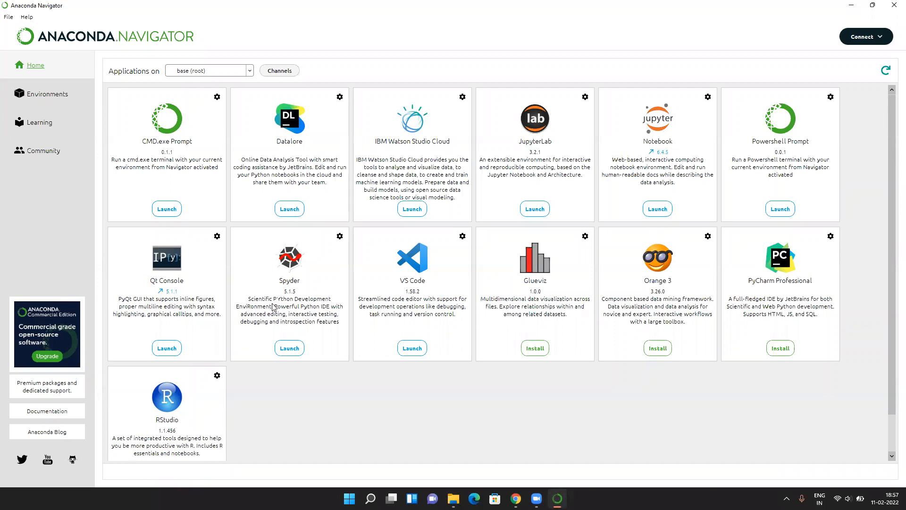
Launch Jupyter Notebook 6.4.5 from the Notebook tile on Navigator's Home page.
click(658, 210)
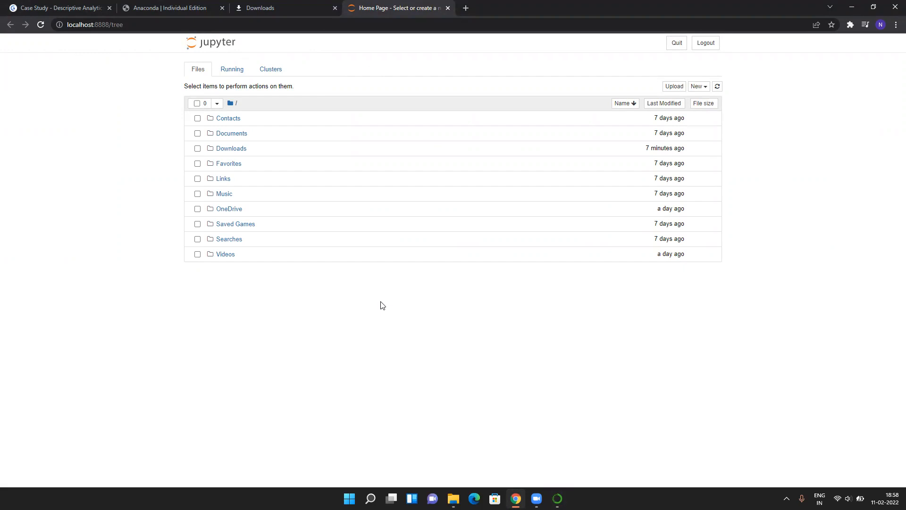
Open the New dropdown to show the Python 3 (ipykernel), Text File, Folder and Terminal options.
click(697, 87)
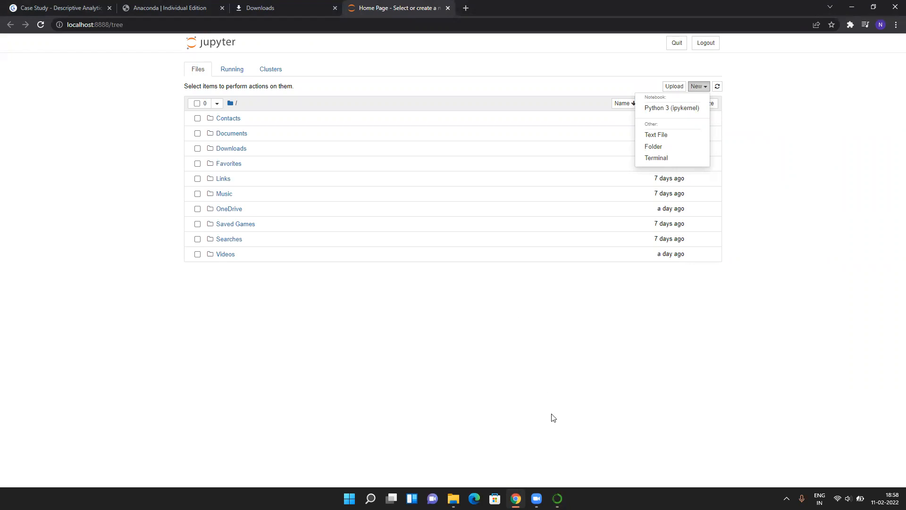
Switch back to Anaconda Navigator's Home page from the taskbar, leaving the browser behind.
click(557, 499)
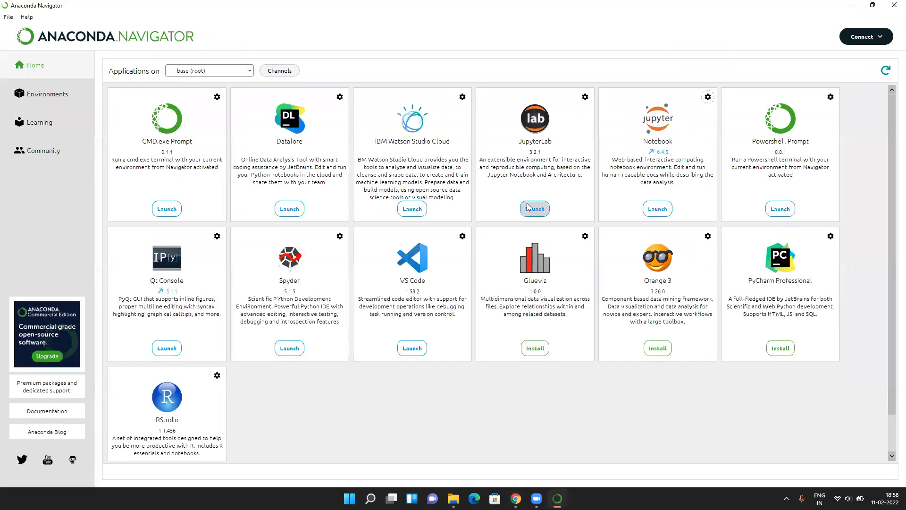